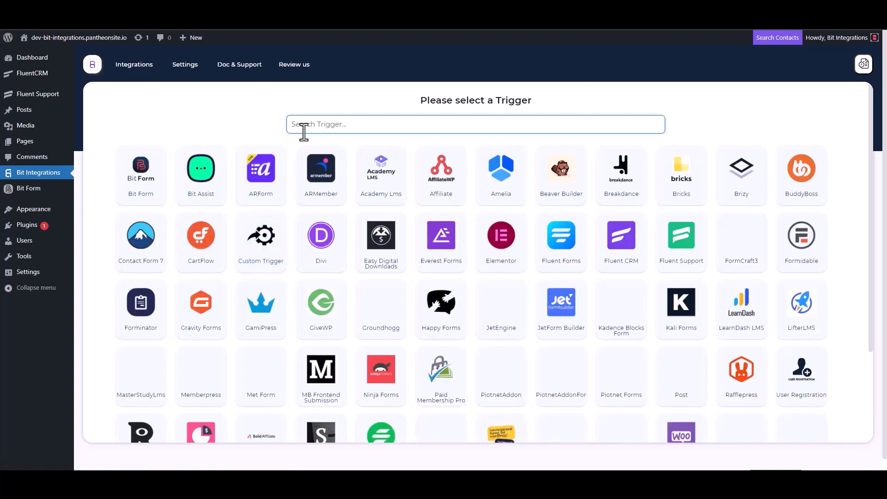
Pick Fluent Support as the trigger, copy its webhook URL and fetch incoming data
click(682, 254)
click(631, 222)
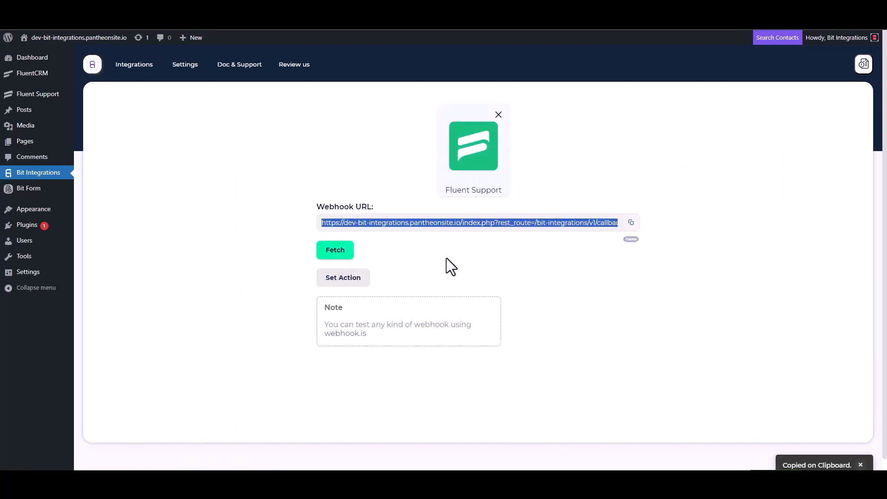
click(336, 251)
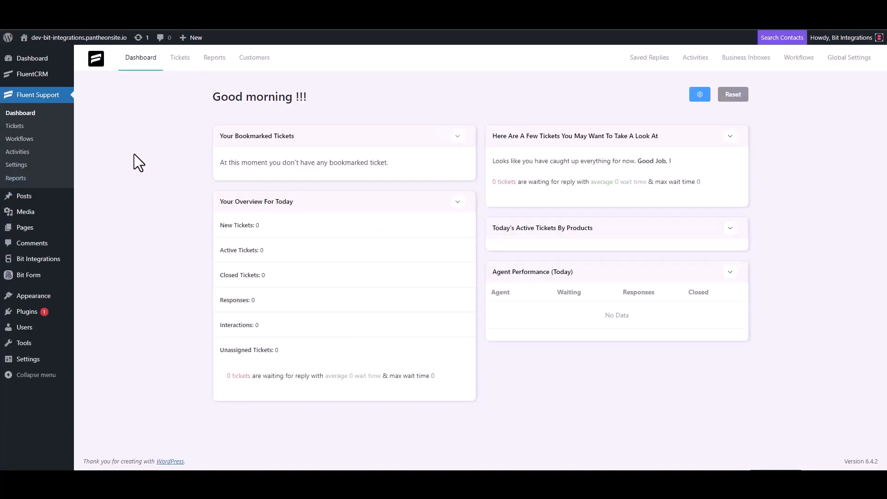
Add a new Fluent Support workflow titled 'Bit Integrations' with the Automatic type
click(31, 139)
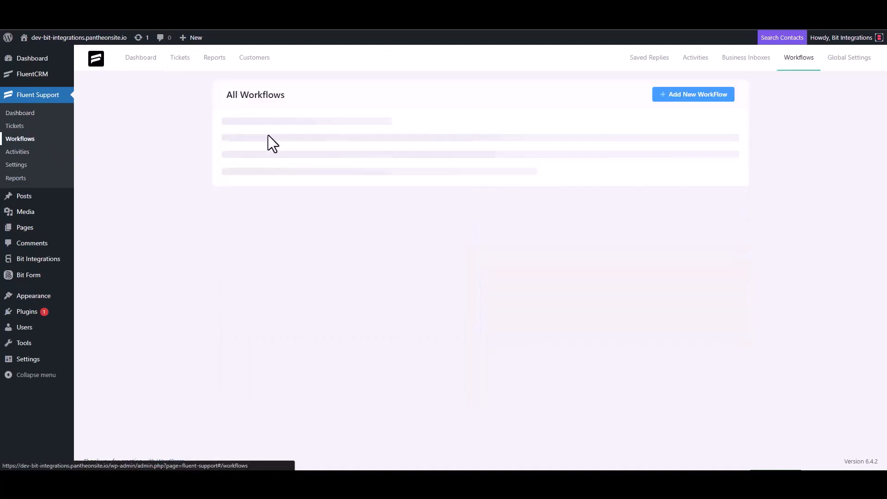
click(680, 97)
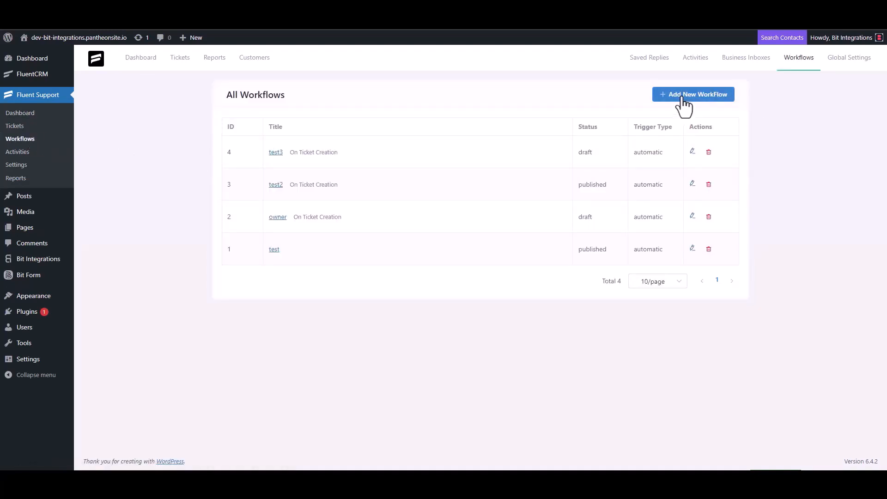
click(269, 110)
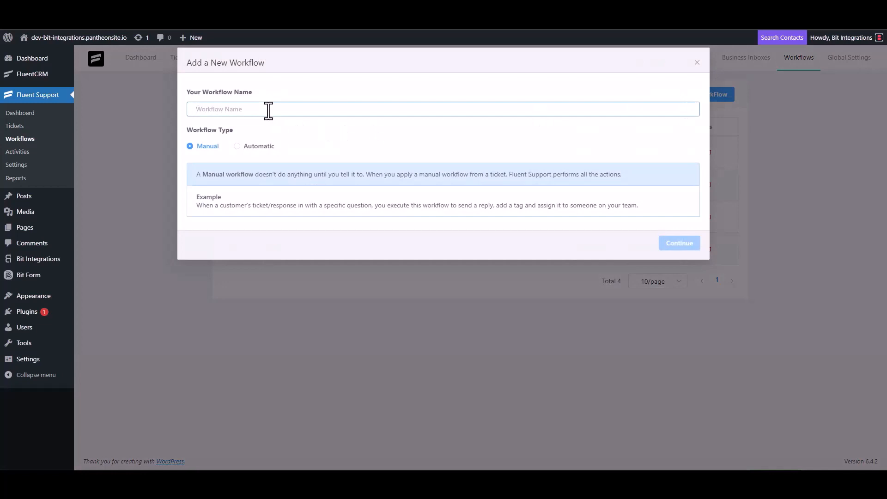
text(Bit Integrations)
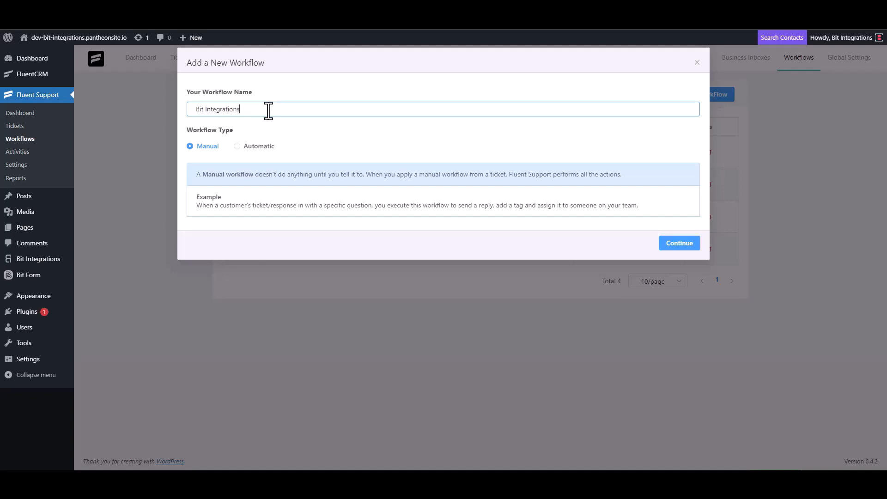
click(245, 147)
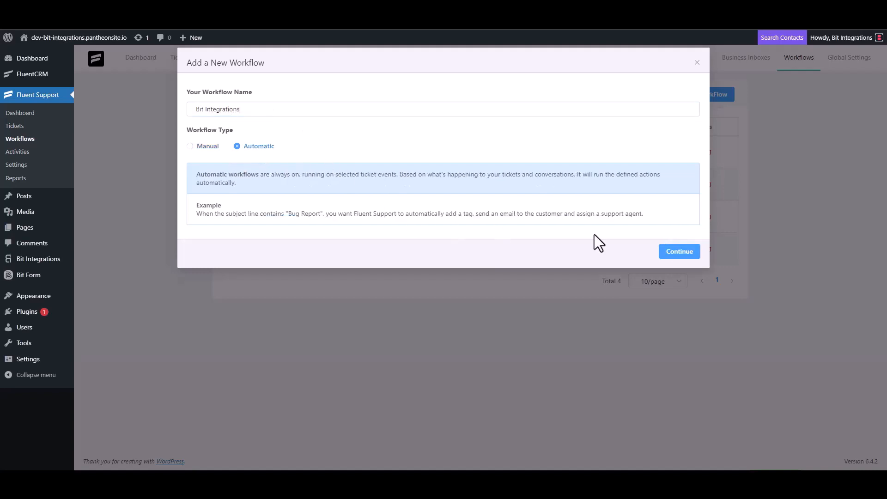
Set the workflow trigger to On Ticket Creation and add a Trigger Outgoing Webhook action
click(677, 253)
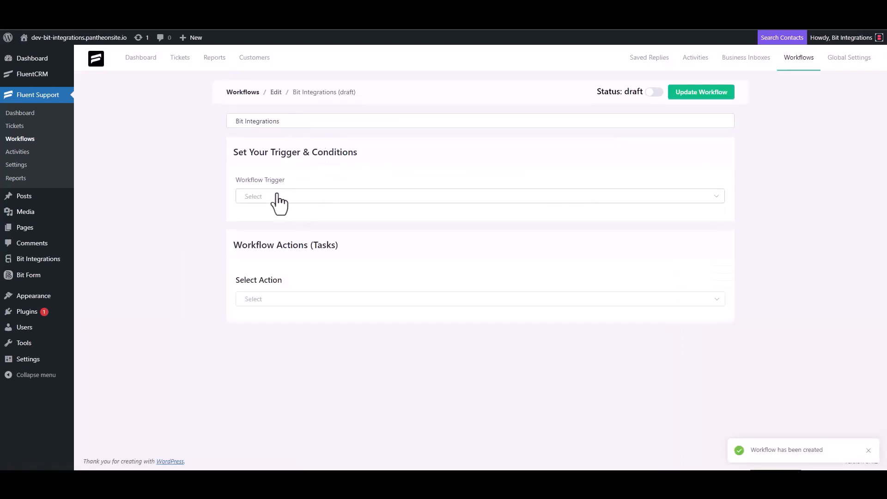
click(276, 197)
click(276, 221)
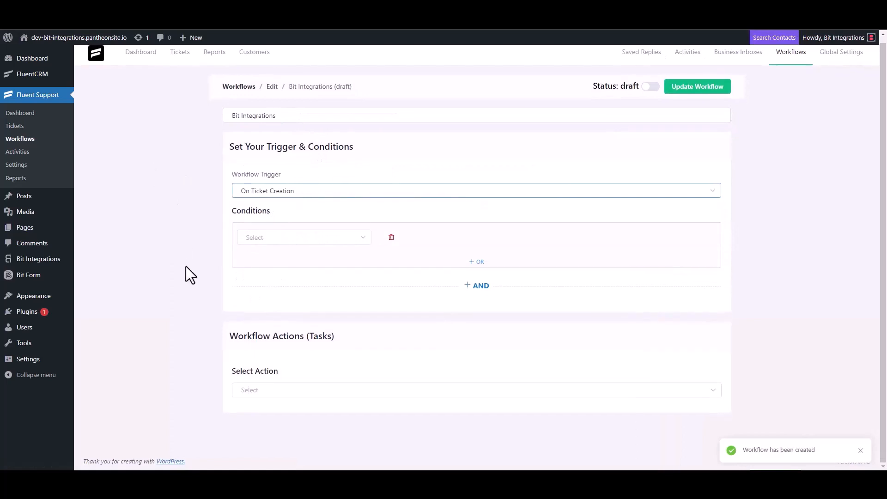
click(258, 389)
scroll(269, 323, down, 3)
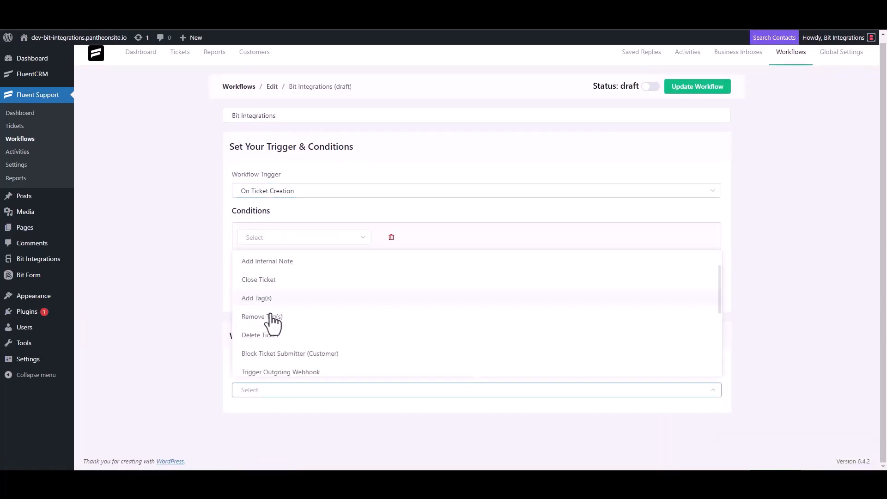
click(303, 264)
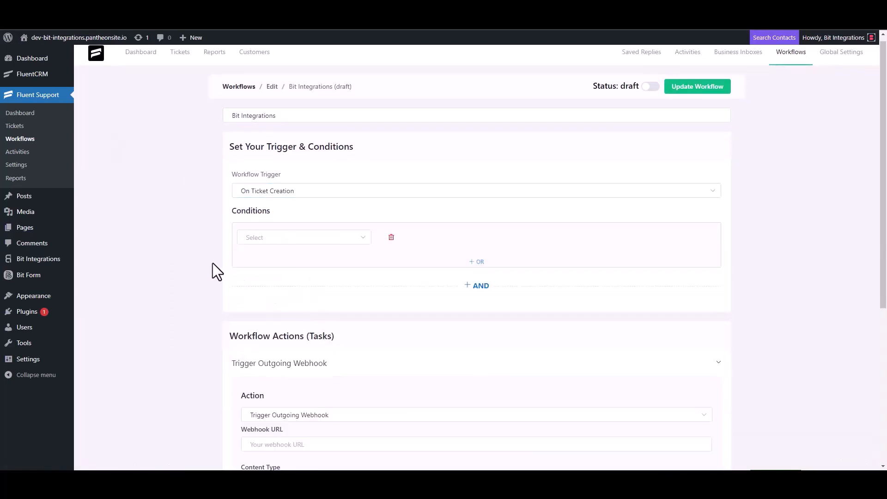
Paste the webhook URL, title the action 'Bit Integrations', save it and publish the workflow
scroll(214, 262, down, 4)
click(300, 263)
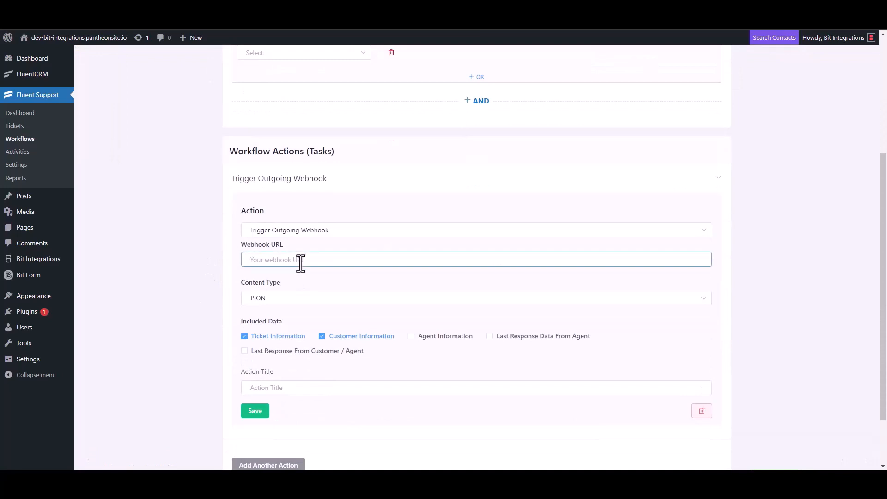
key(ctrl+v)
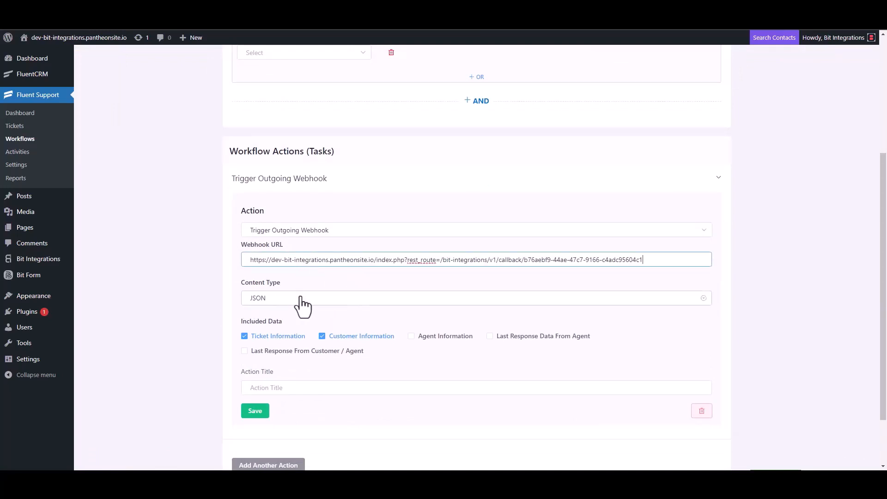
scroll(300, 304, down, 2)
click(277, 322)
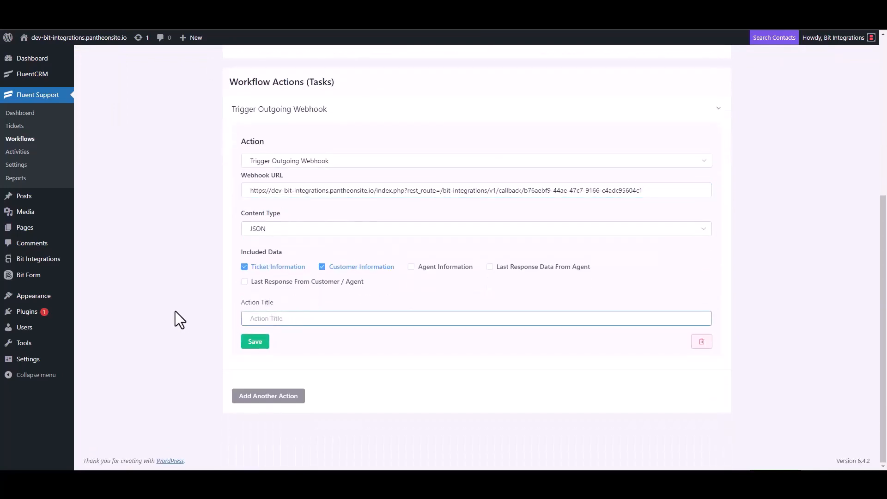
text(Bit Integrations)
click(251, 344)
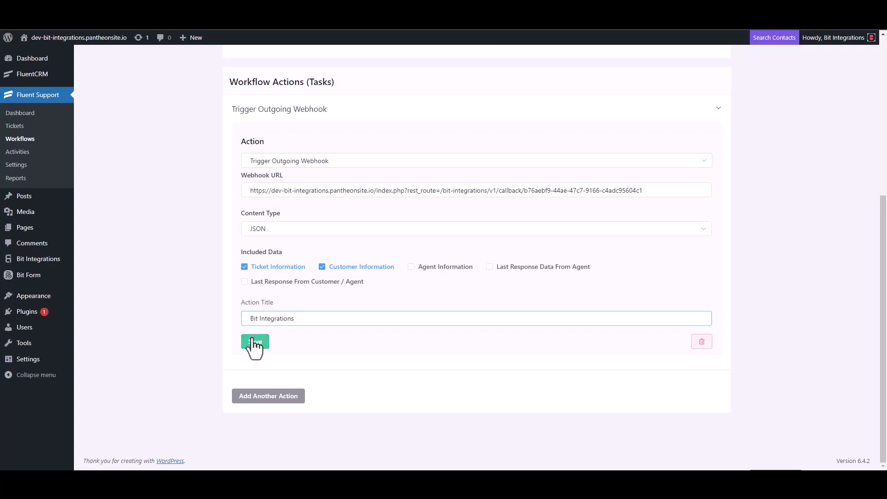
click(650, 85)
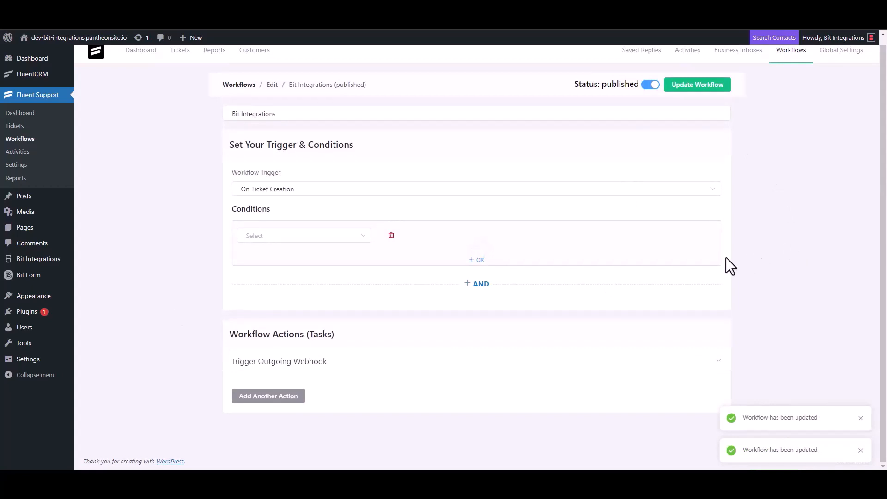
Start a new ticket for a newly created contact, entering the contact's first name and e-mail
click(23, 129)
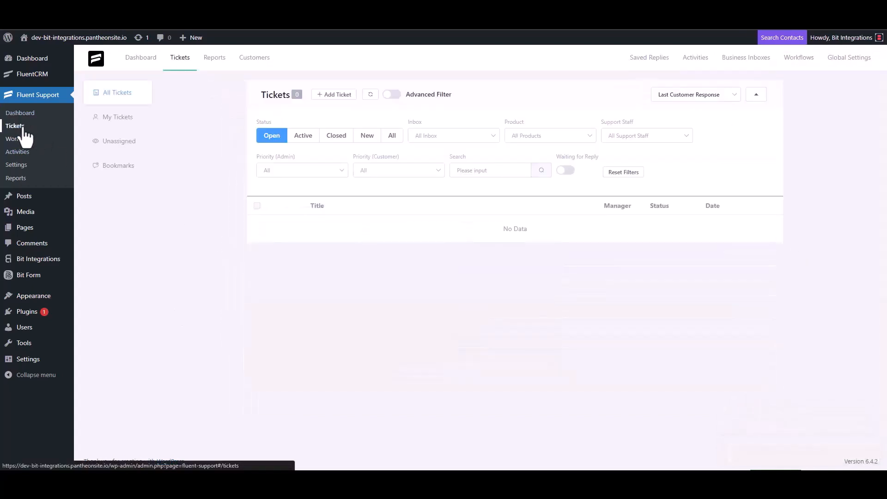
click(333, 96)
click(362, 117)
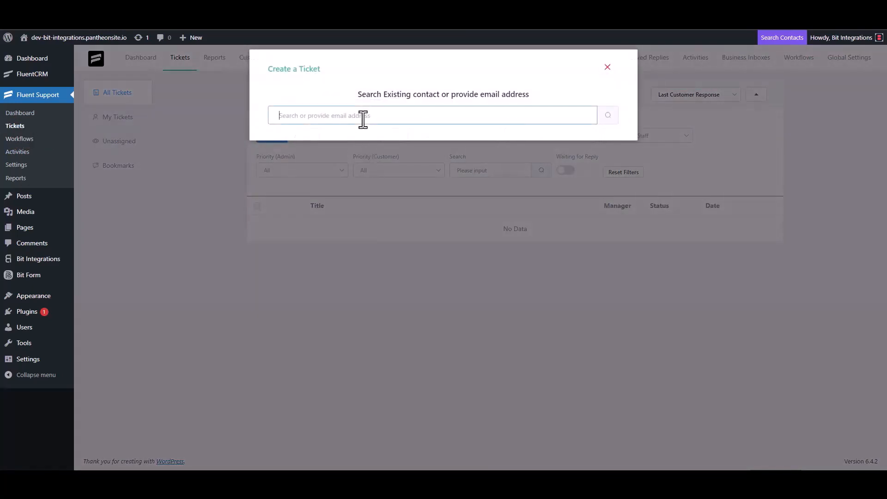
text(test@gmail.com)
click(607, 116)
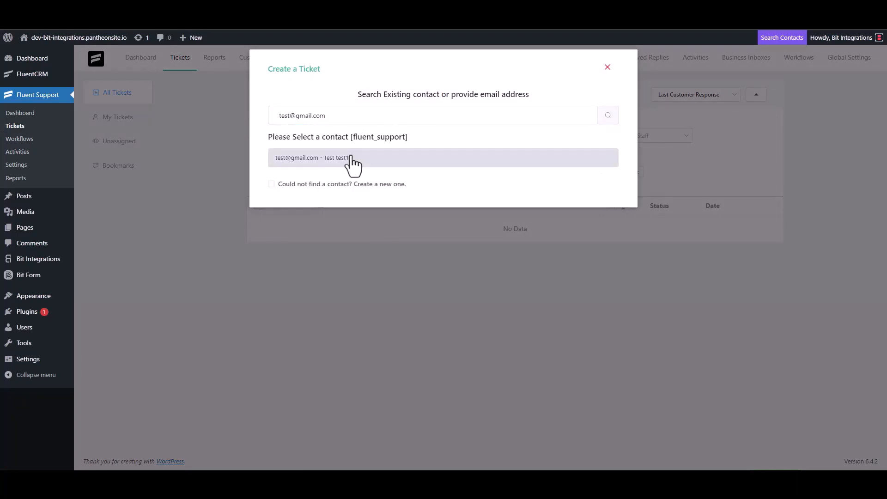
click(344, 184)
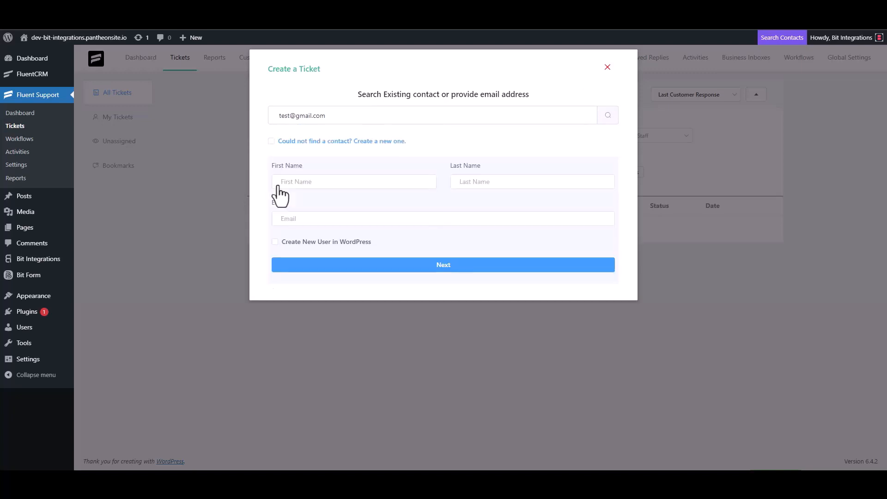
click(310, 183)
text(test3)
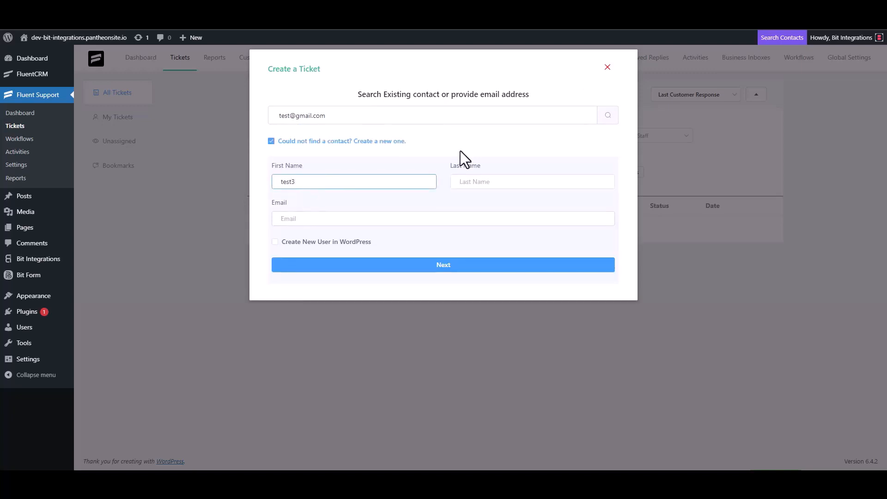
click(314, 220)
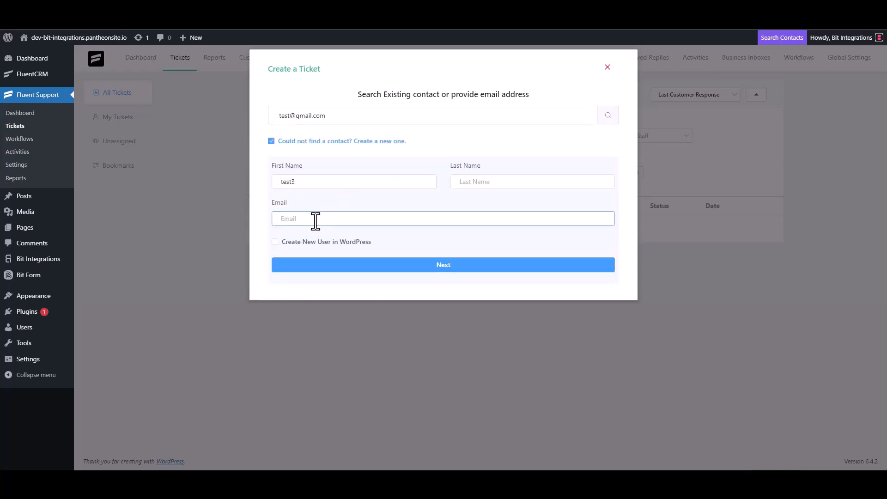
text(test3@gmail.com)
click(453, 265)
Enter 'test' as both subject and details and create the ticket
click(322, 166)
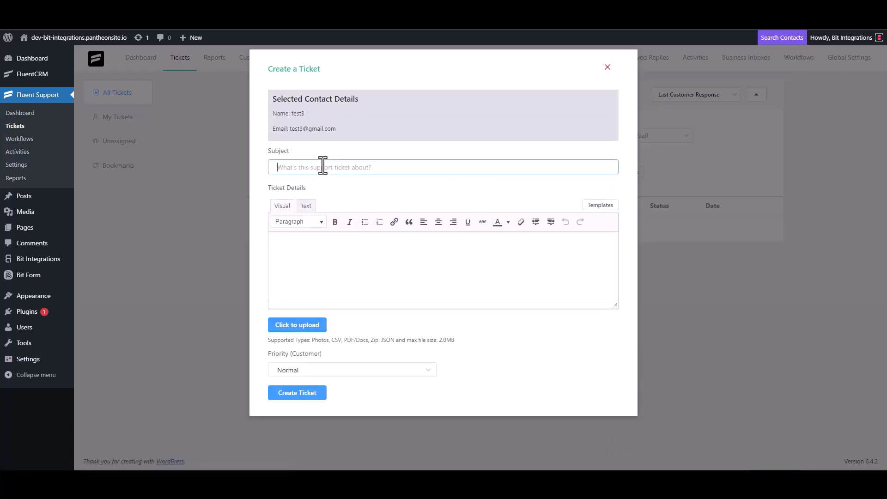
text(test)
click(312, 245)
text(test)
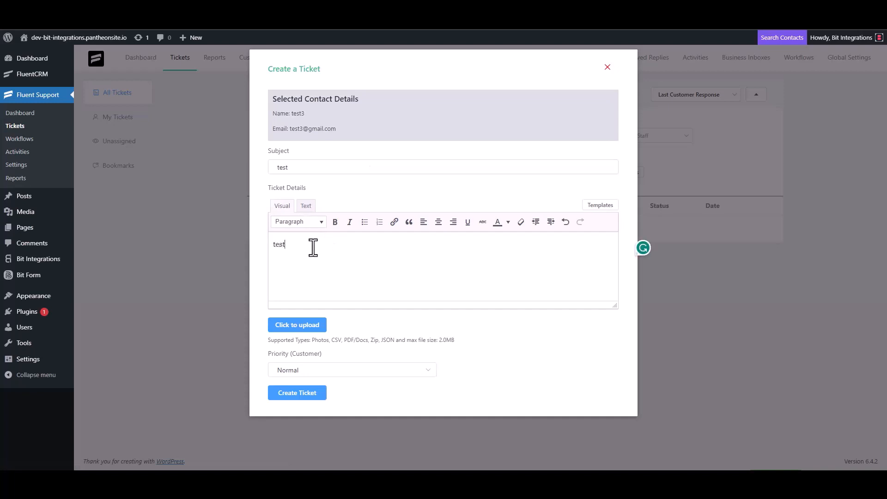
click(301, 392)
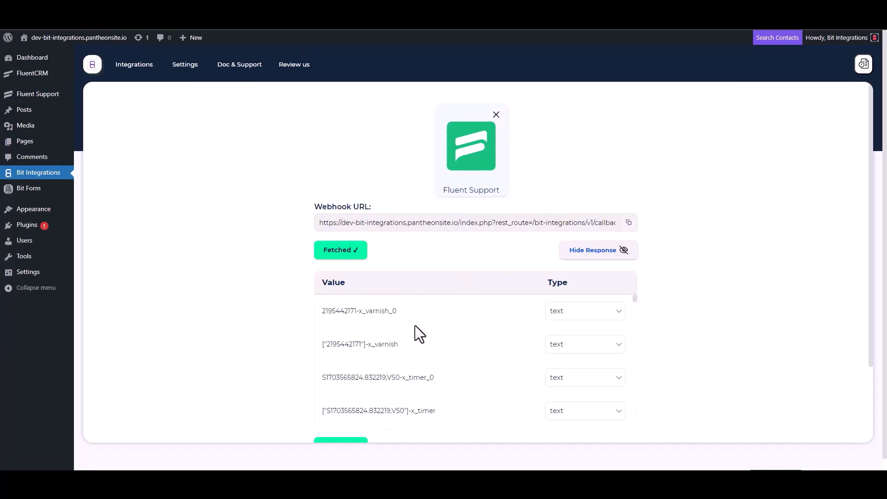
Review the fetched Fluent Support data and choose Lemlist as the action
scroll(397, 342, down, 5)
scroll(289, 356, down, 3)
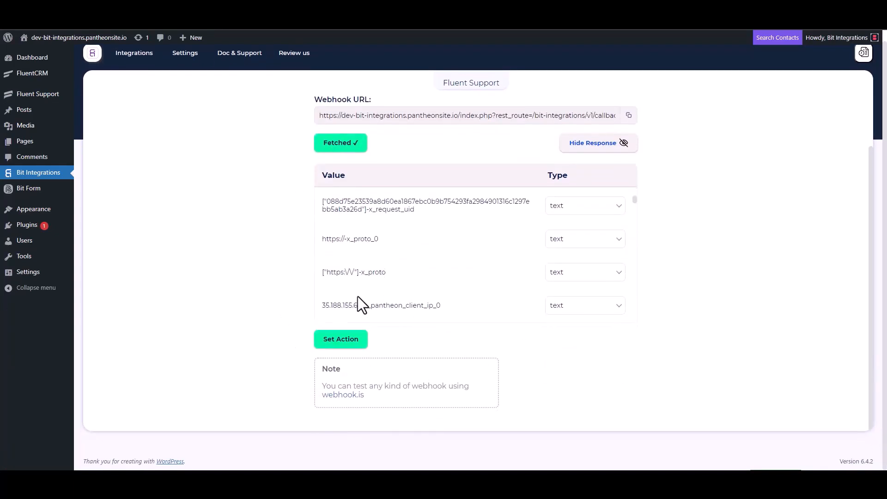
scroll(407, 249, down, 5)
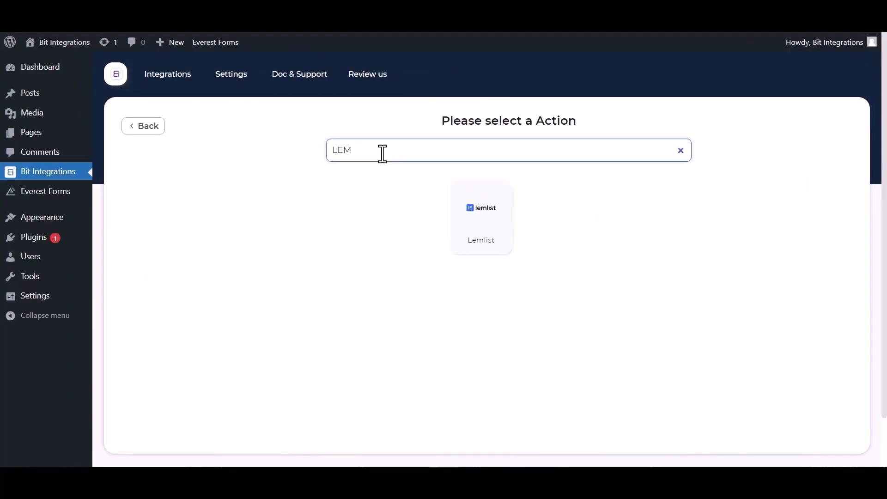
click(481, 196)
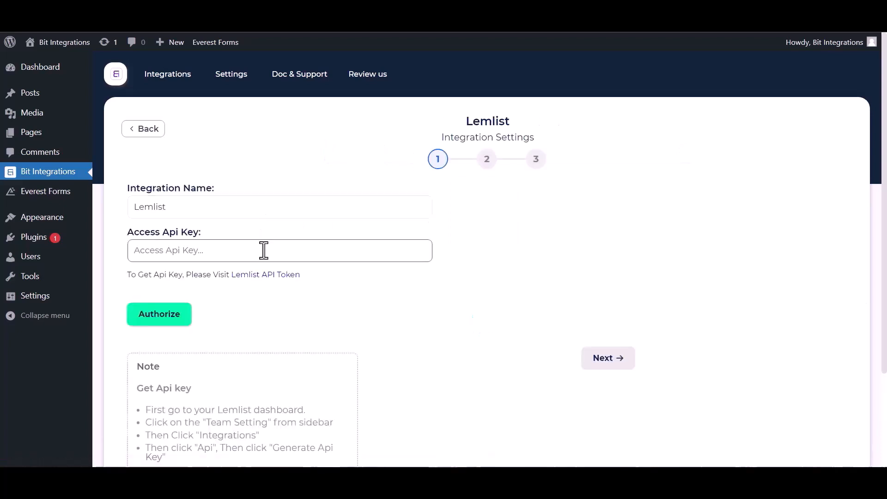
Generate and copy a new Lemlist API key, then return to the Access Api Key field
click(265, 276)
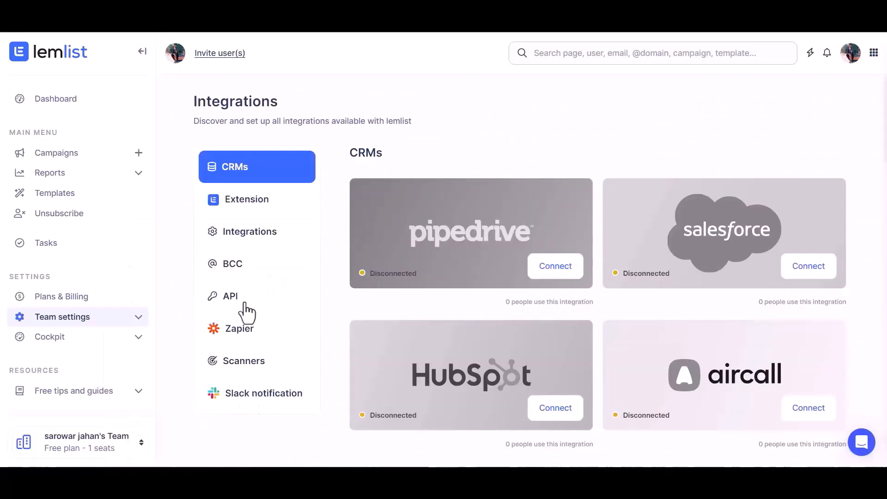
click(245, 304)
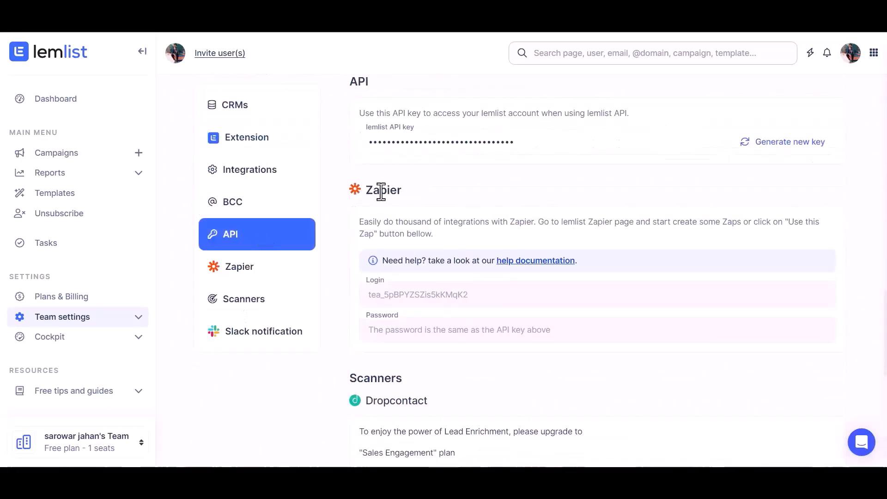
click(788, 144)
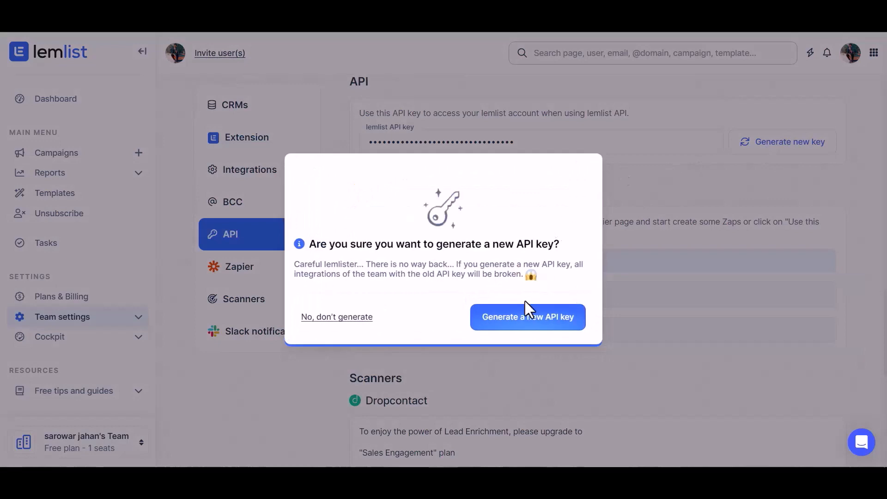
click(522, 318)
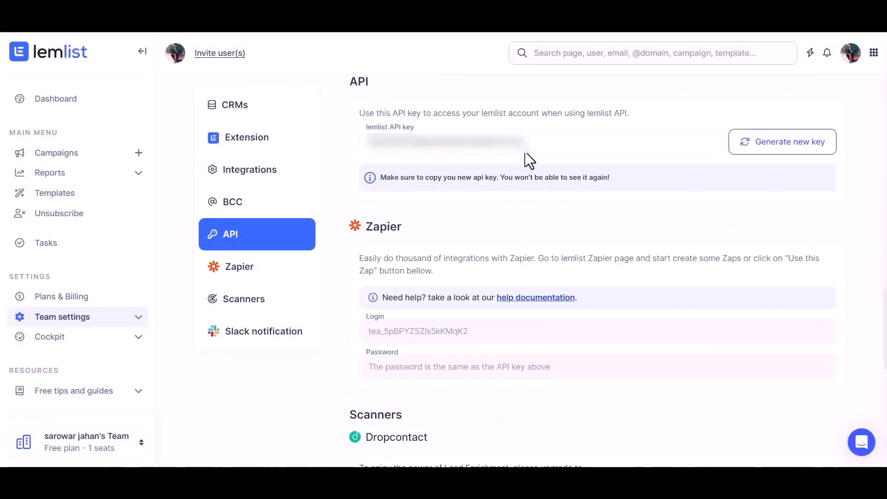
click(525, 153)
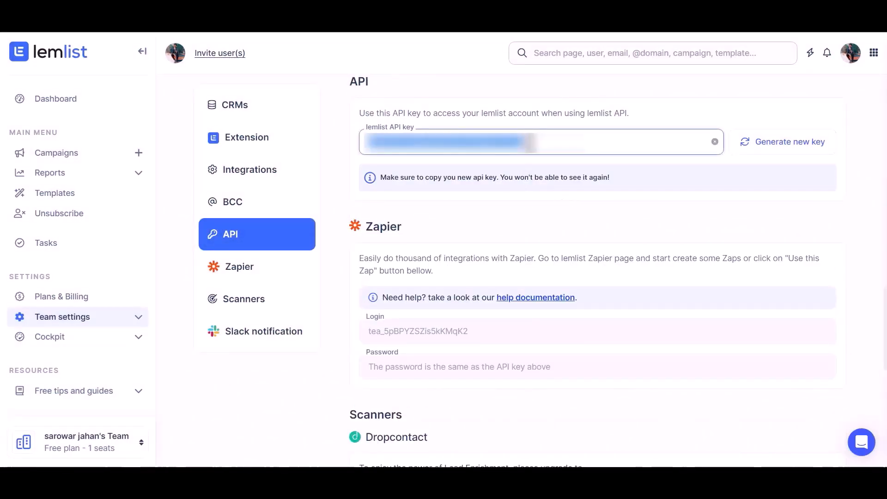
click(246, 14)
click(251, 249)
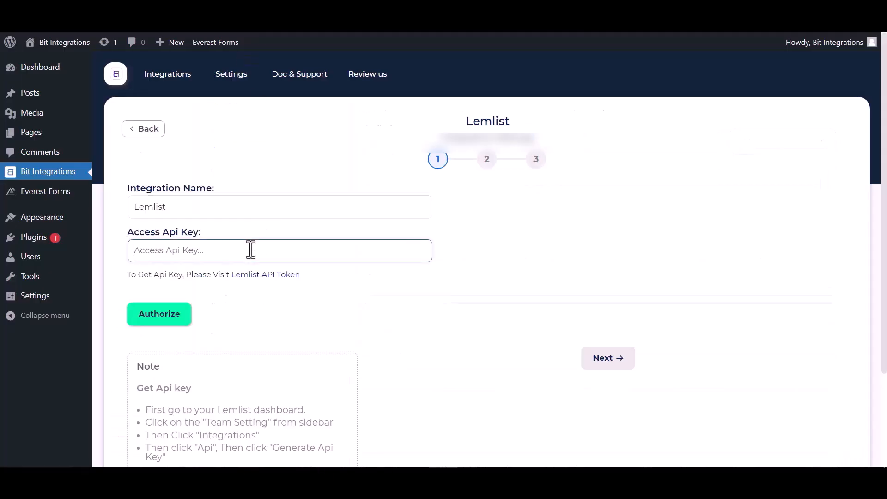
Paste the API key, authorize Lemlist and select the bit integration campaign
key(ctrl+v)
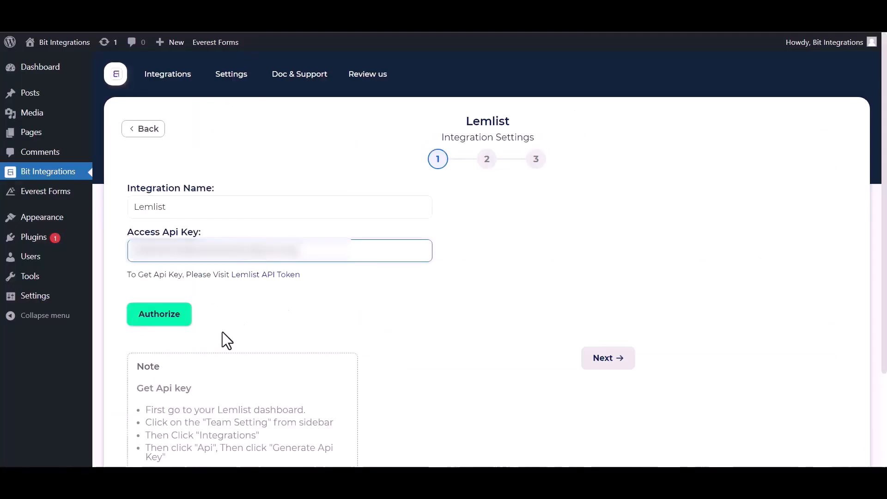
click(178, 317)
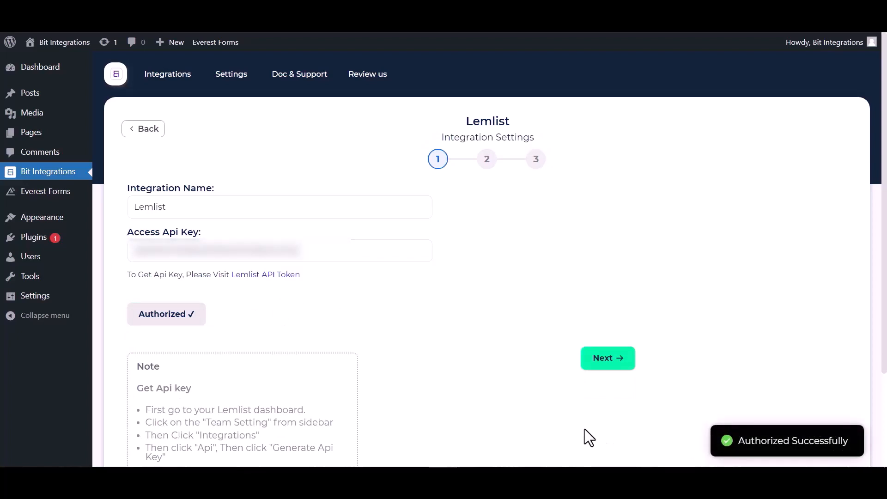
click(608, 365)
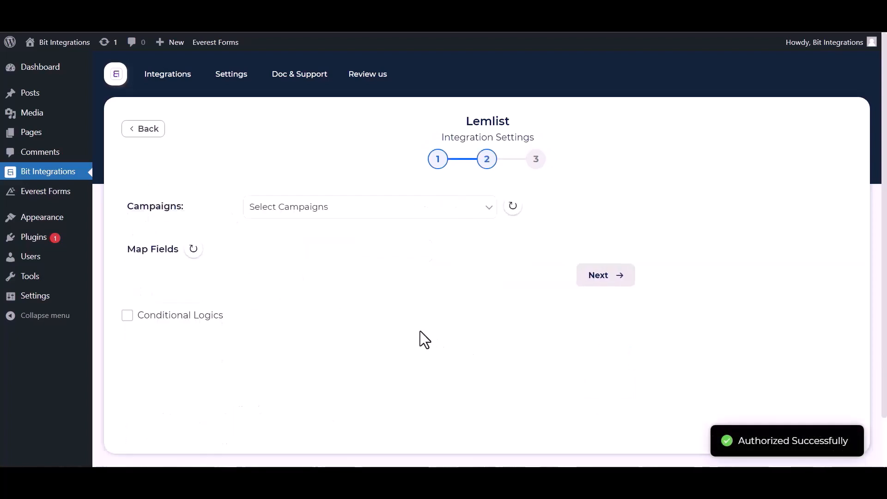
click(344, 210)
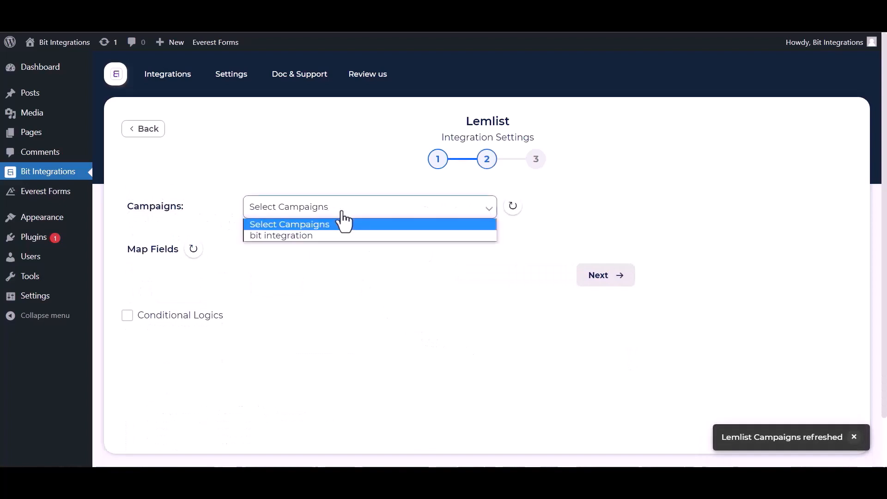
click(300, 236)
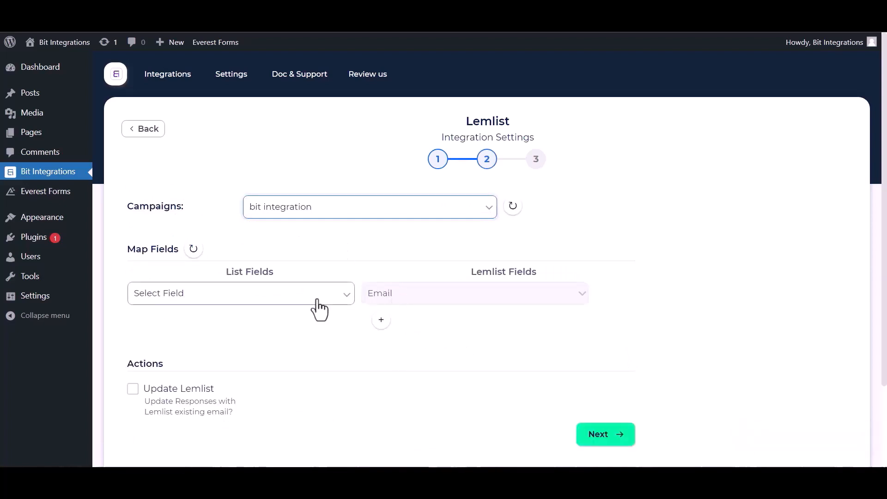
Map Email to Email, Name to First Name and Phone to Phone
click(277, 298)
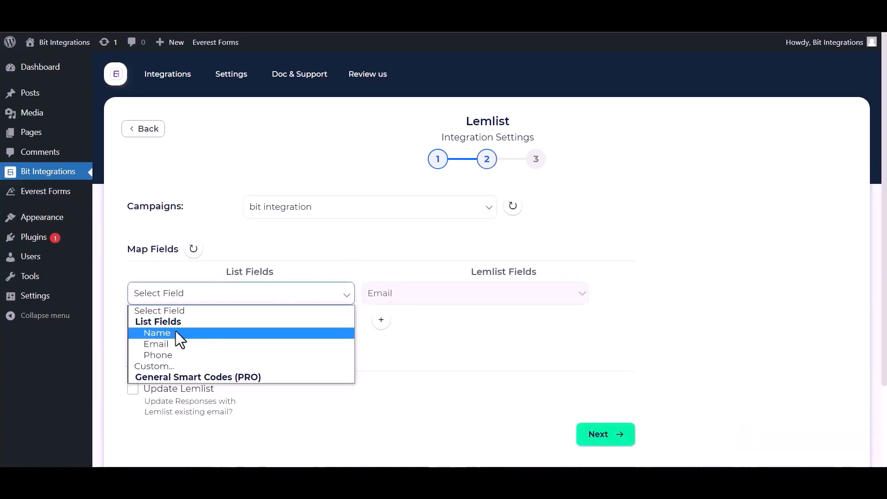
click(175, 345)
click(381, 320)
click(388, 322)
click(396, 348)
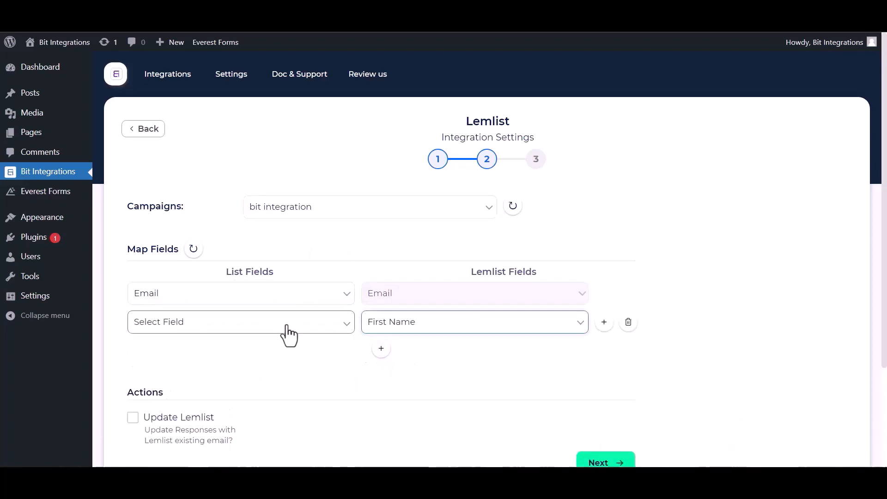
click(282, 323)
click(170, 361)
click(379, 347)
click(382, 353)
click(390, 411)
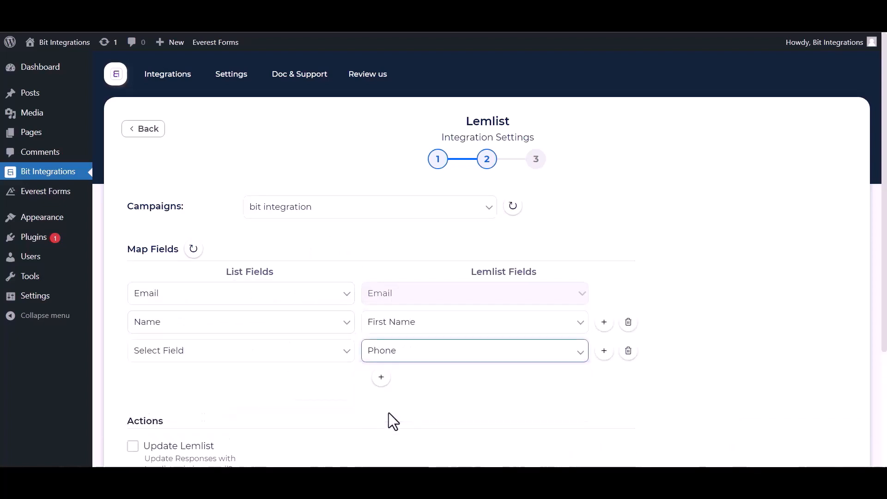
click(228, 356)
click(165, 411)
Leave Update Lemlist and Conditional Logics switched off and proceed to step 3
scroll(324, 418, down, 3)
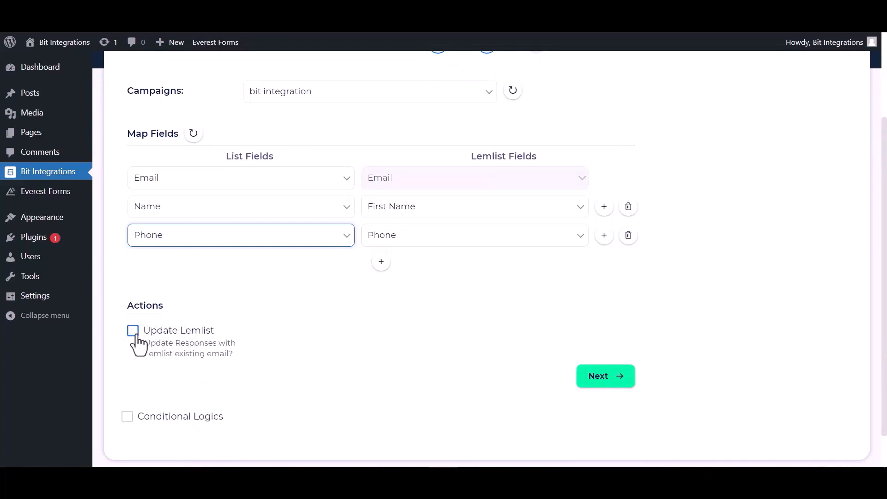
click(133, 331)
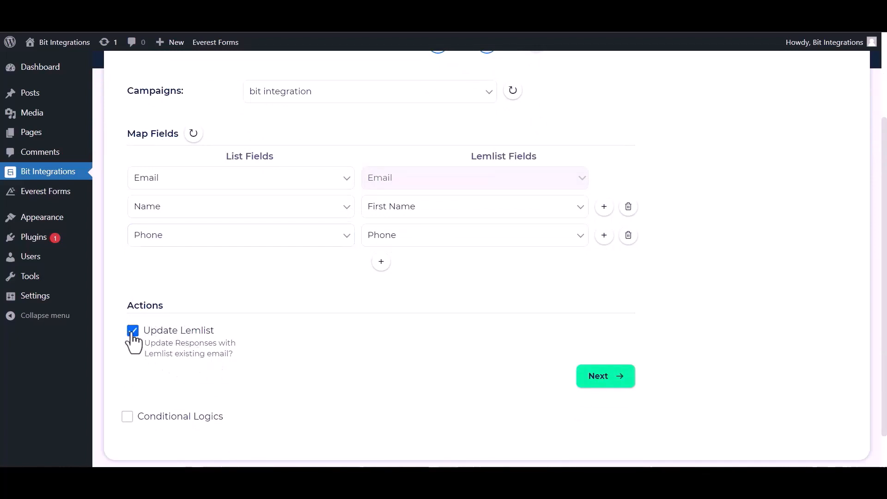
click(132, 332)
scroll(285, 365, down, 1)
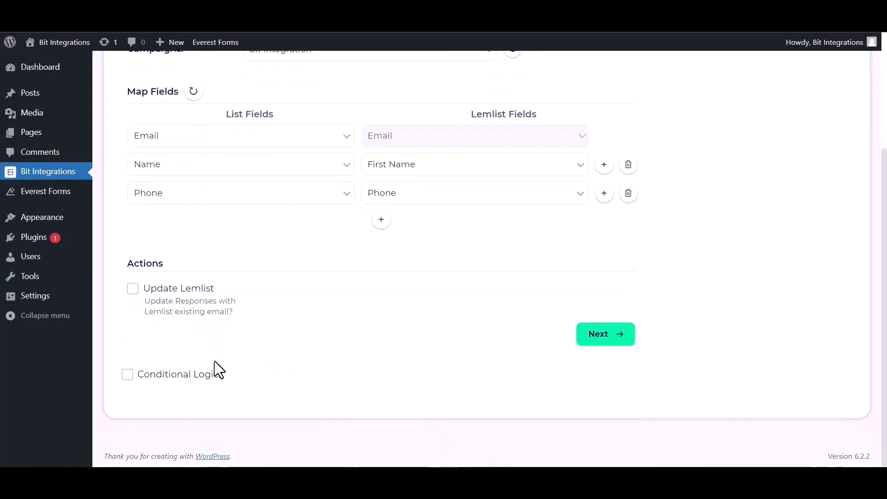
click(127, 374)
scroll(217, 380, down, 2)
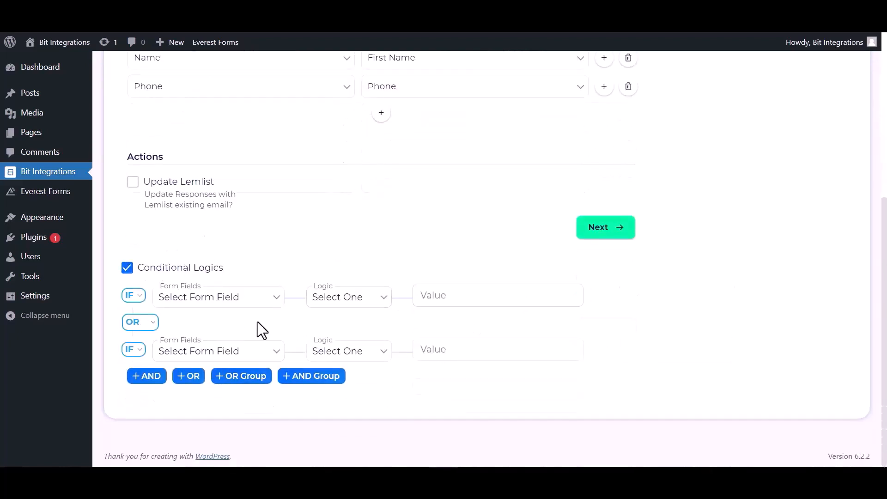
mouse_move(640, 355)
click(129, 270)
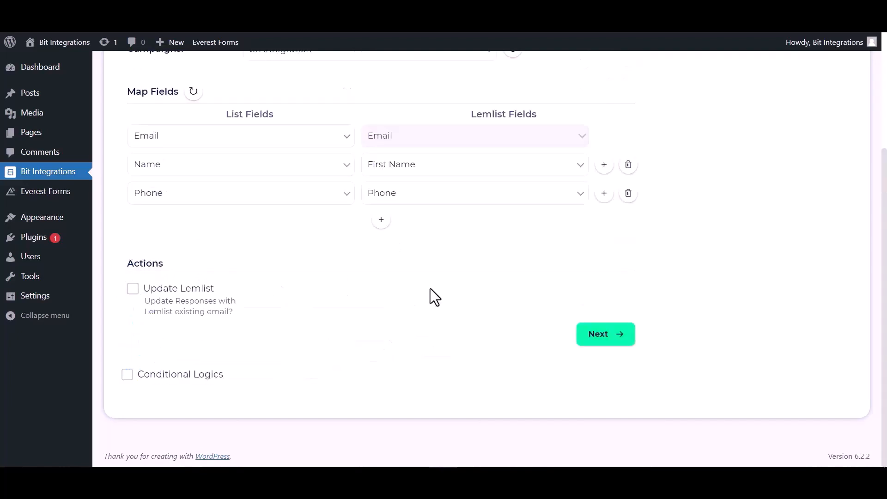
click(596, 336)
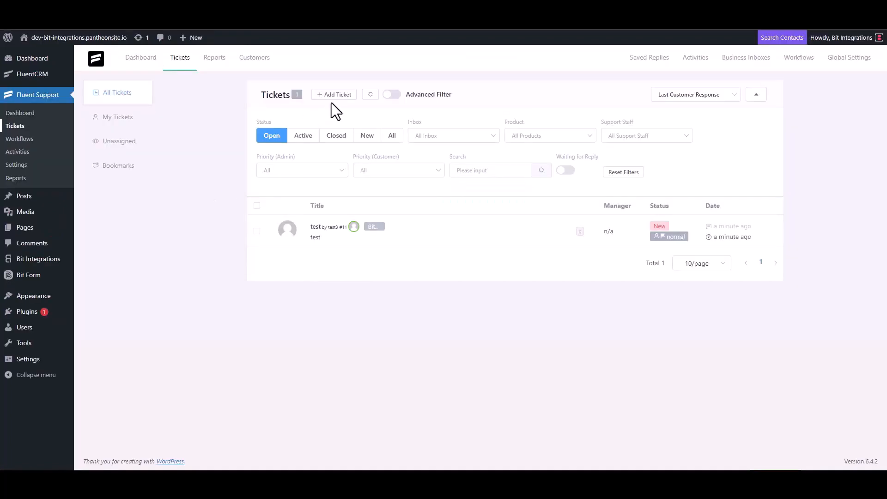
Start a new ticket and search contacts for the support e-mail address
click(333, 95)
click(317, 115)
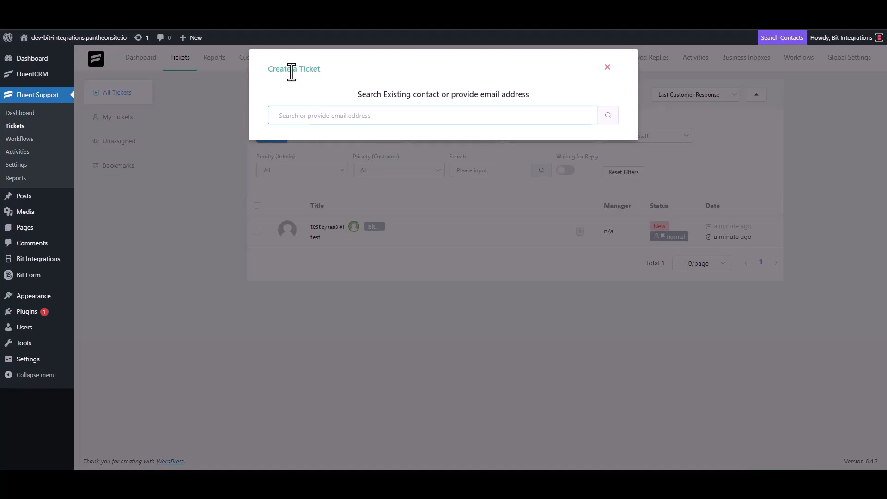
triple_click(323, 115)
click(354, 118)
click(606, 117)
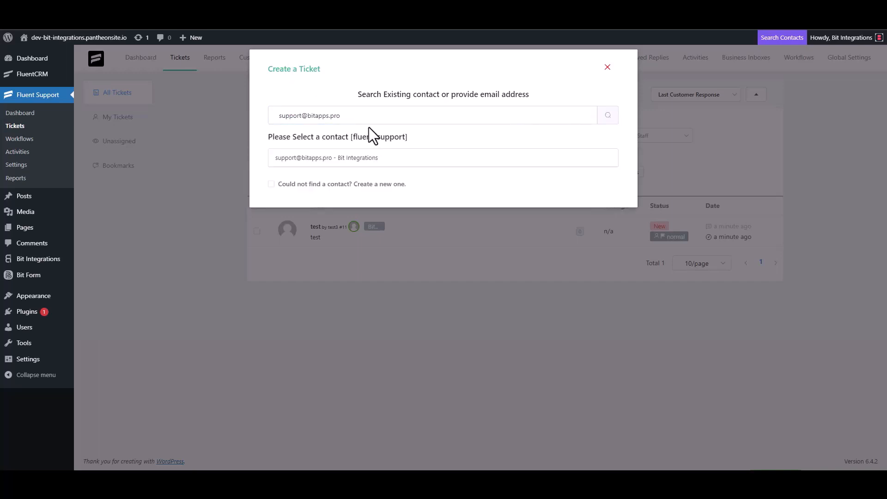
Create a new contact with first name 'Bit Integrations' and the support e-mail
click(277, 183)
click(297, 181)
text(Bi)
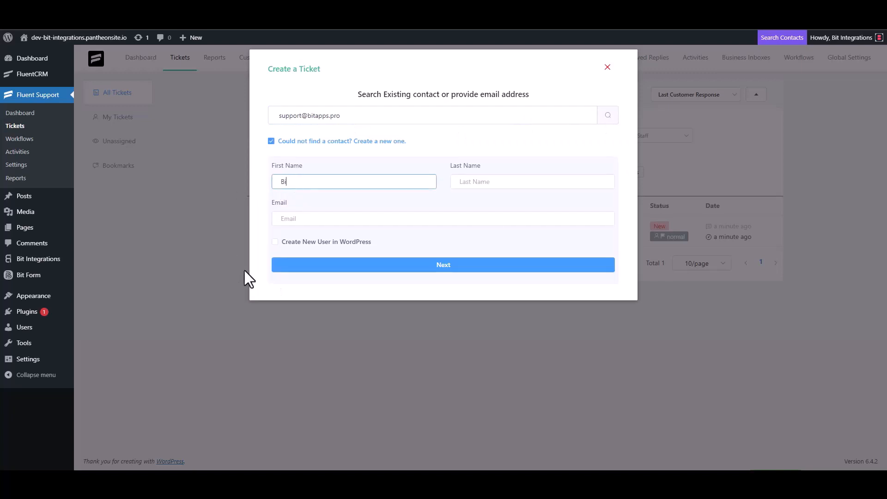
text(t Integrations)
click(308, 221)
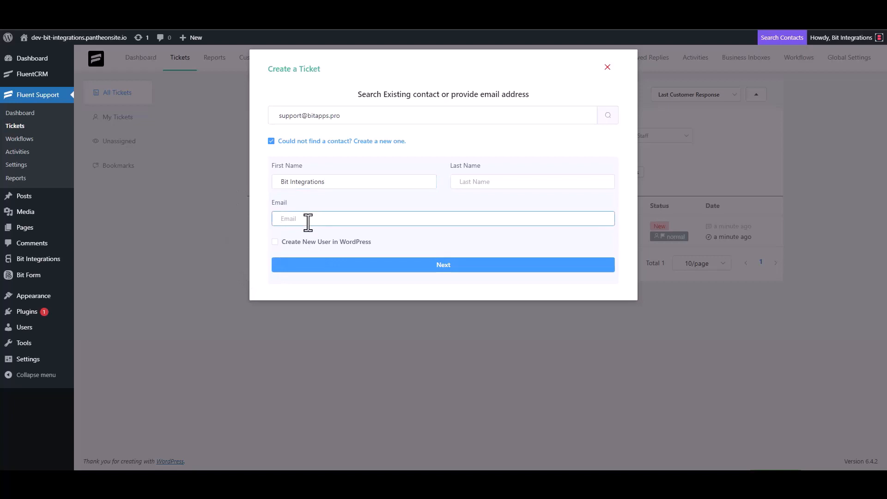
Replace the initial 'test' text and enter 'Bit Integrations' as the ticket subject
click(444, 266)
click(320, 167)
text(test)
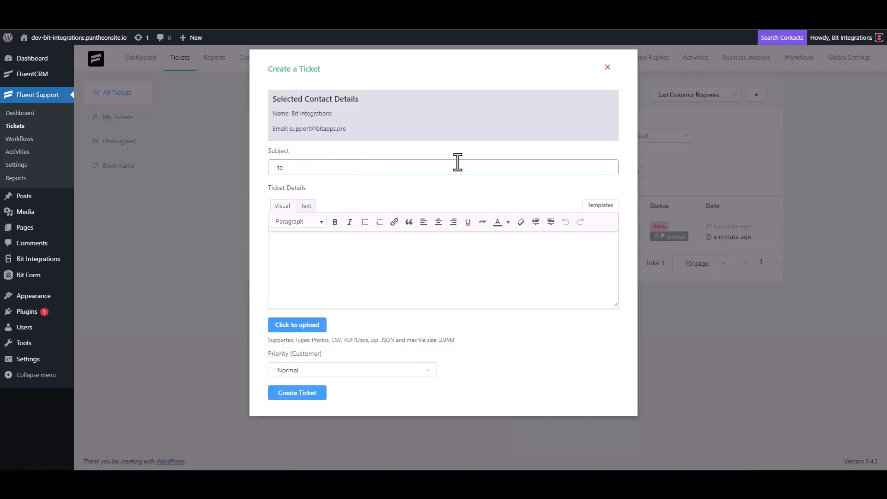
click(306, 264)
text(t)
double_click(294, 167)
key(BackSpace)
click(293, 251)
key(BackSpace)
click(305, 168)
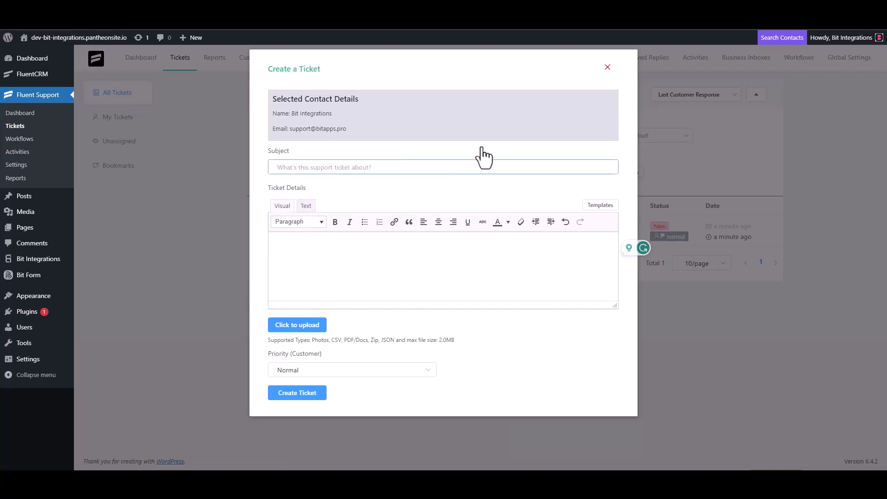
text(Bit Integrations)
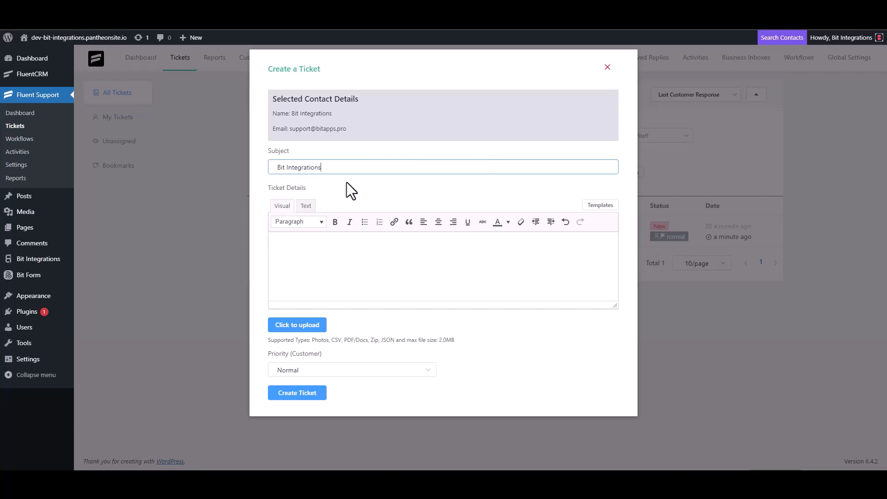
Copy the subject into Ticket Details and create the ticket
triple_click(337, 170)
key(ctrl+c)
click(317, 242)
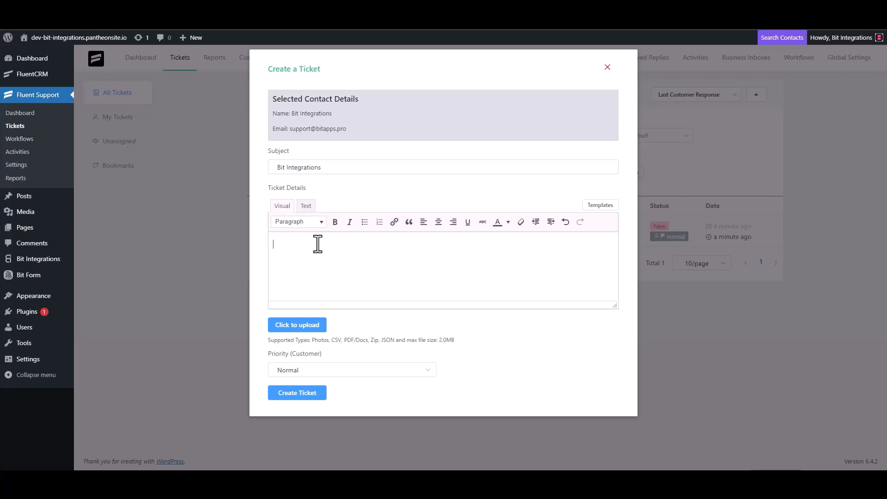
key(ctrl+v)
click(298, 392)
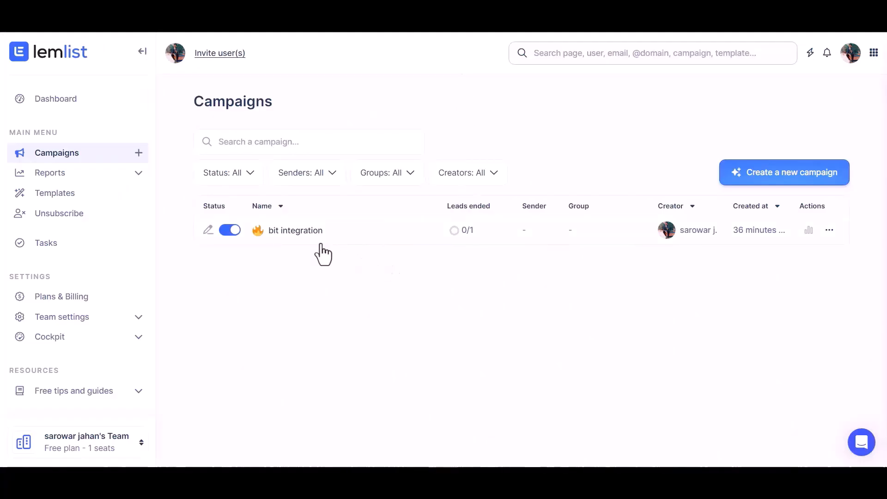
Open the 'bit integration' campaign from Lemlist's Campaigns list to view its Leads
click(306, 235)
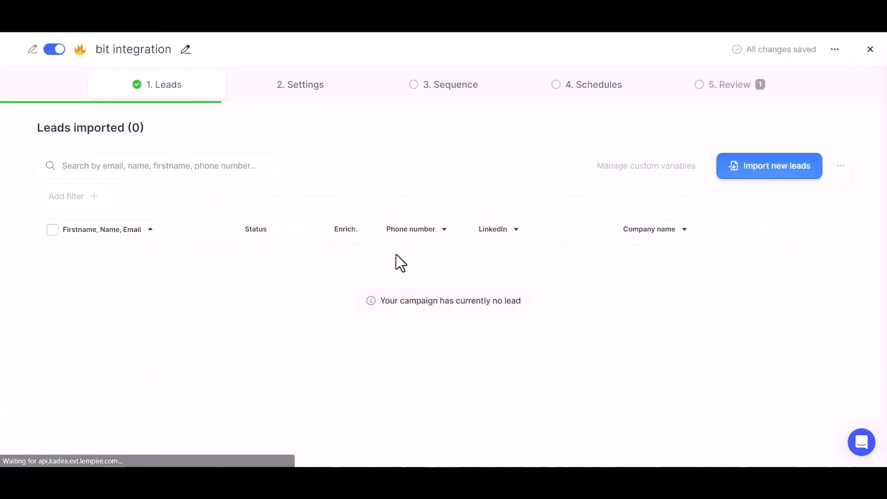